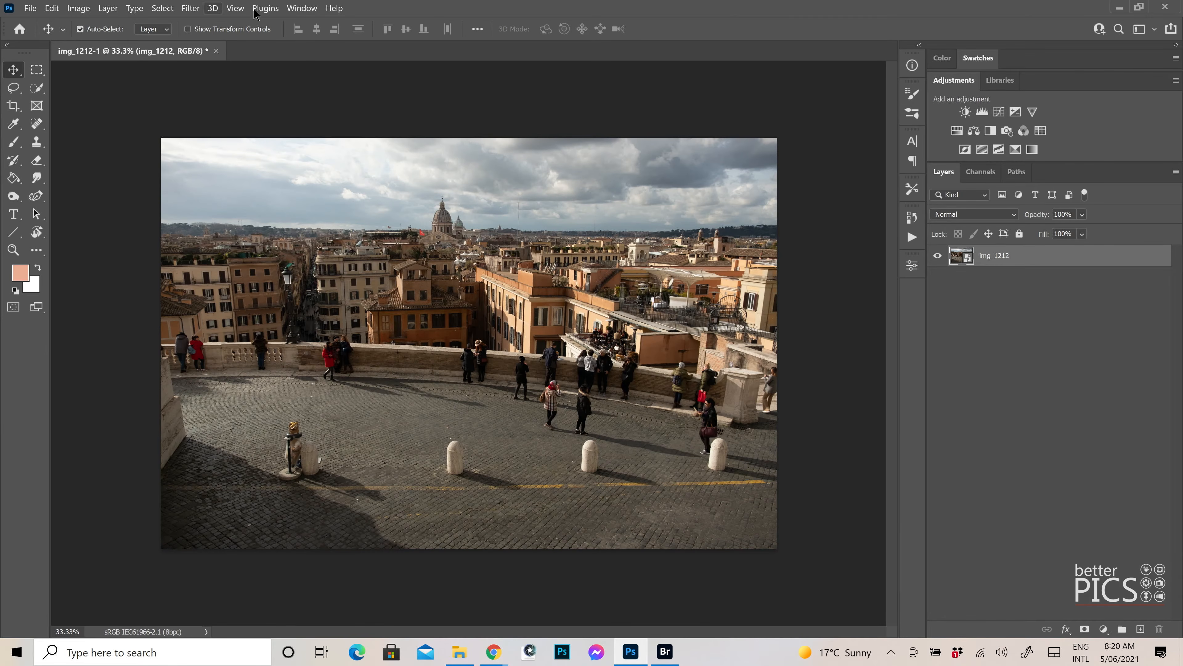
pyautogui.click(305, 10)
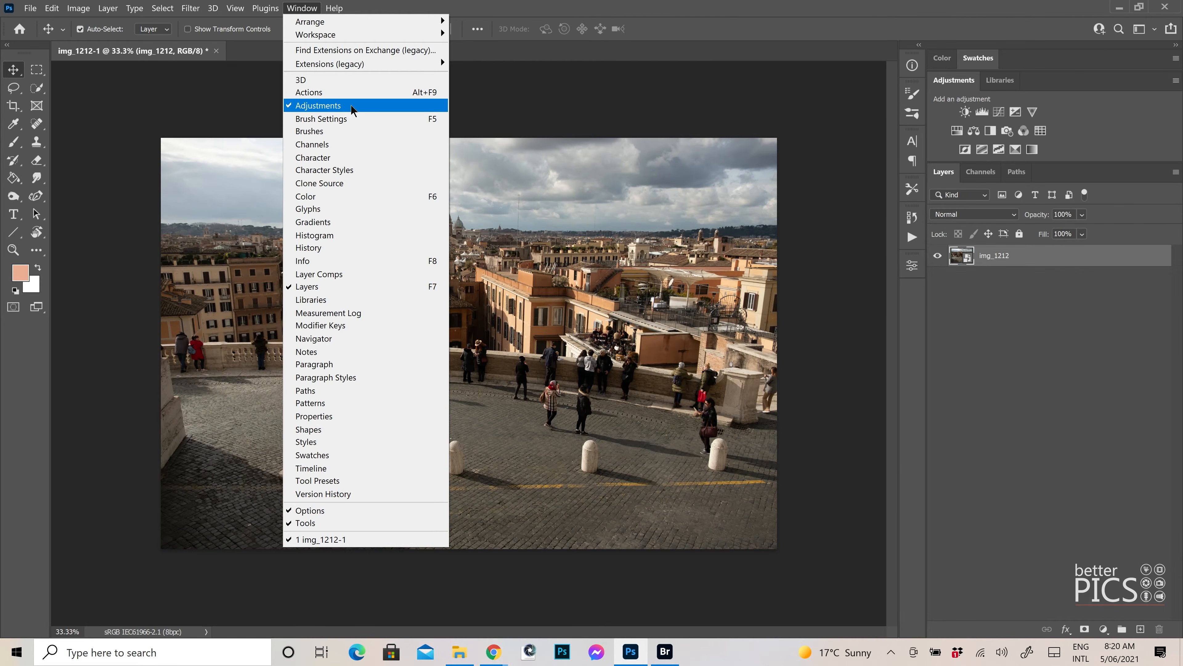
pyautogui.click(1018, 316)
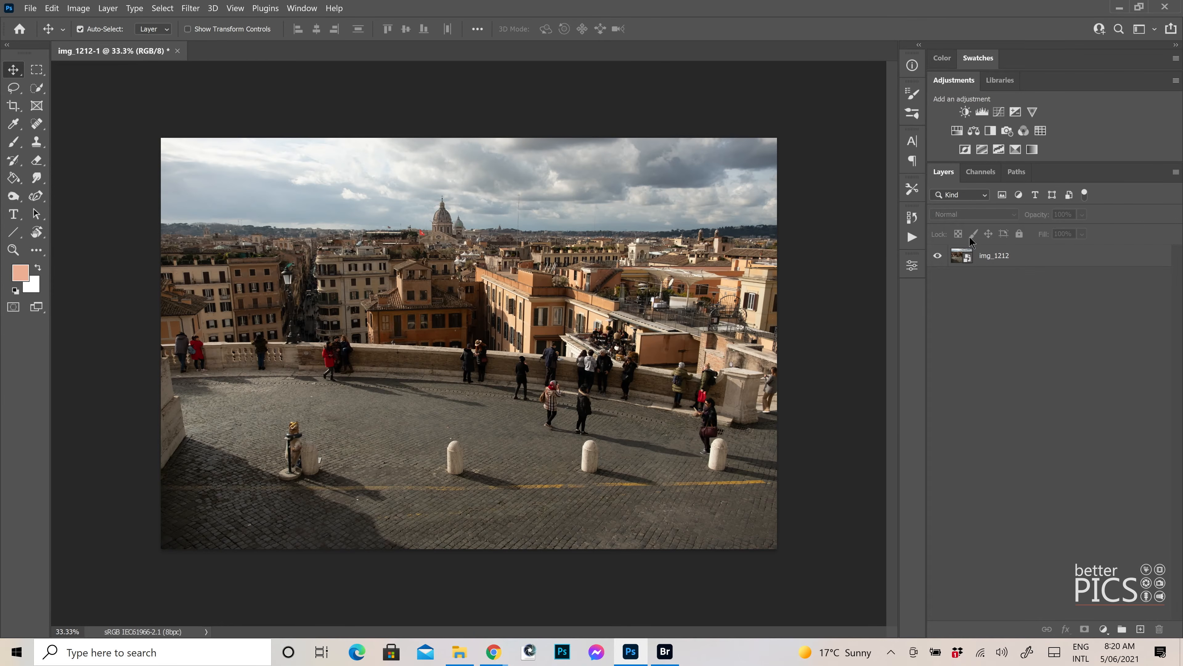
pyautogui.click(302, 8)
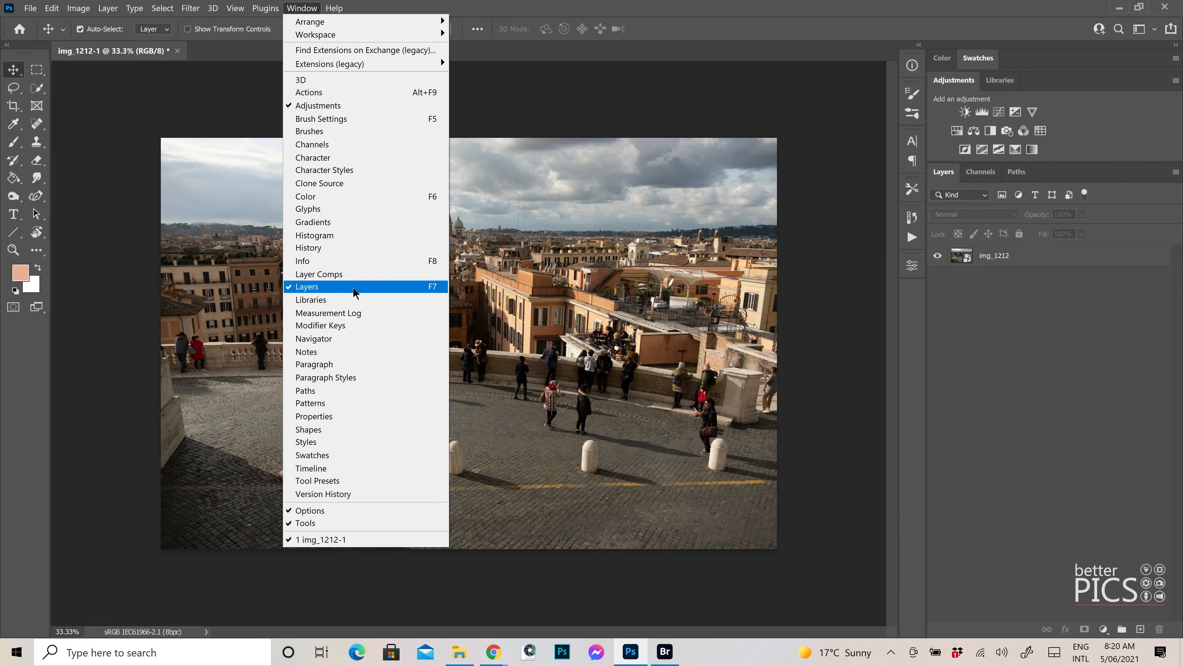
pyautogui.click(1029, 398)
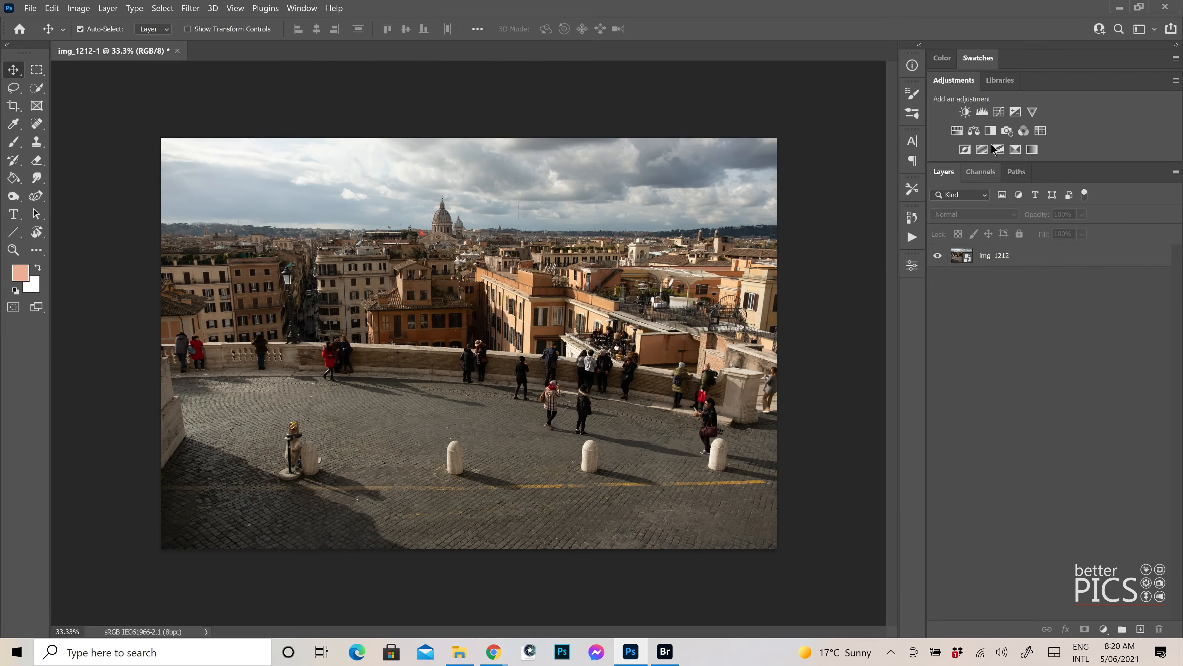
# Add a Levels adjustment layer above the photo, view its Blue channel and return to the RGB channel
pyautogui.click(984, 112)
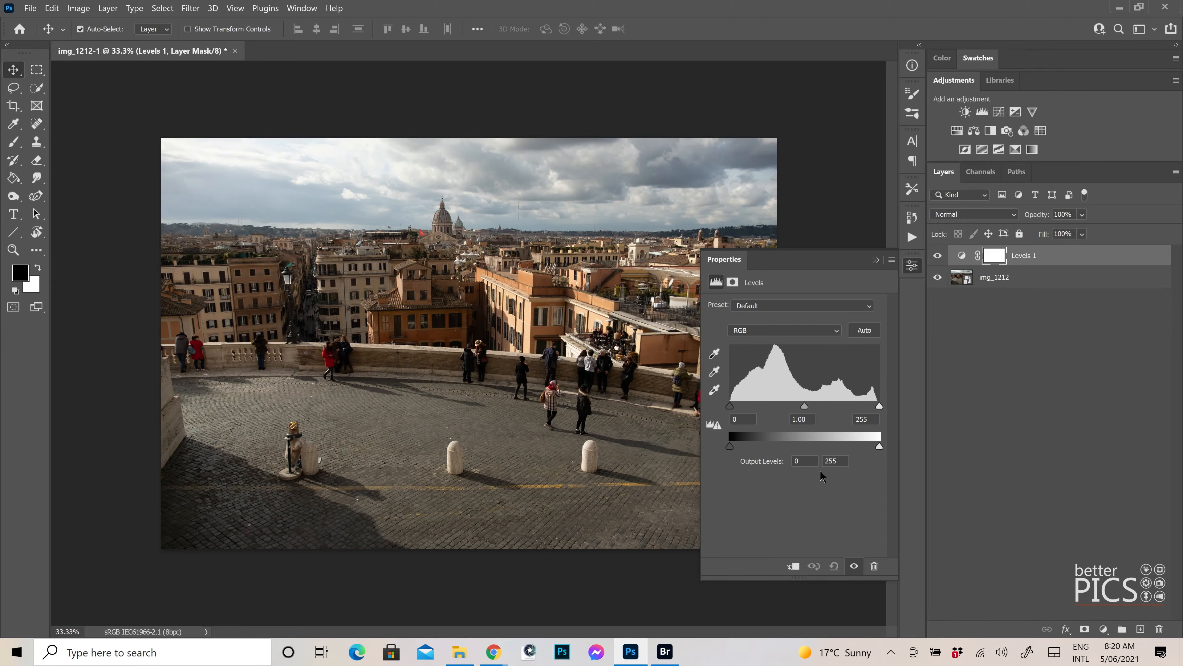
pyautogui.click(770, 330)
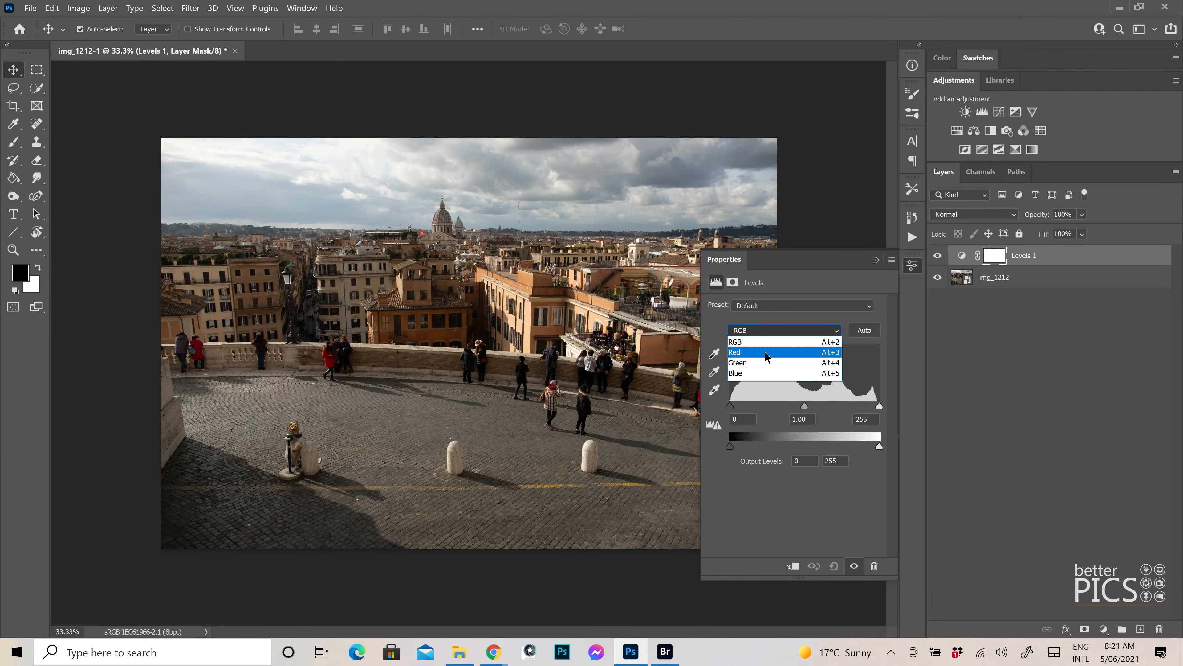
pyautogui.click(767, 373)
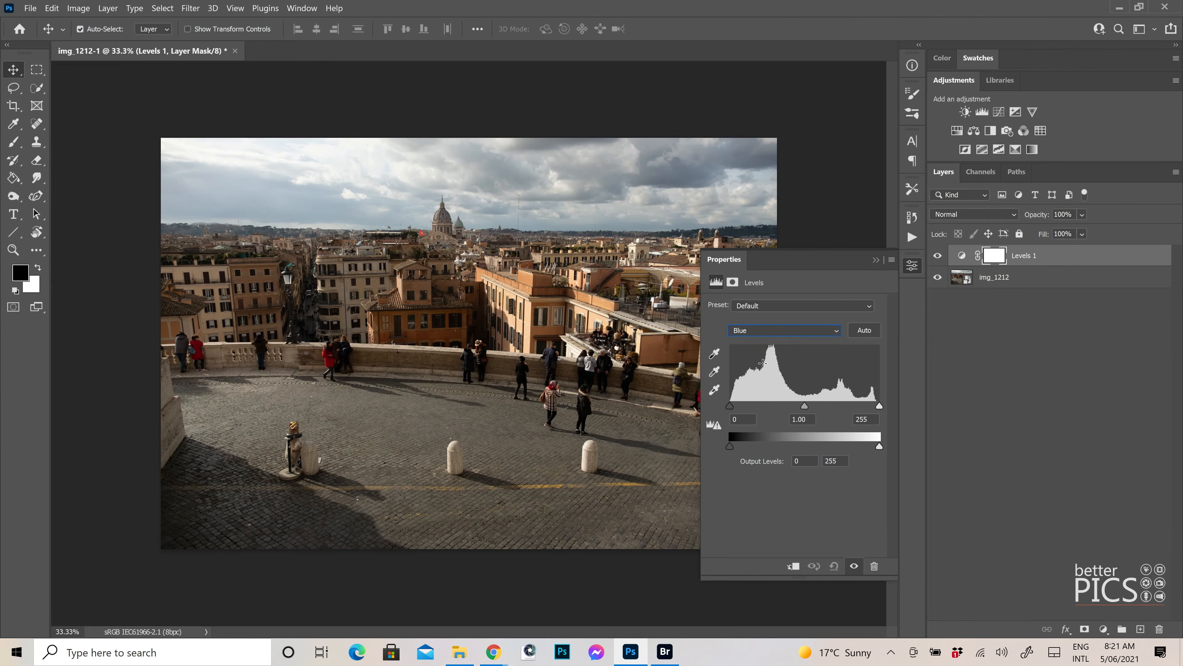
pyautogui.click(782, 330)
pyautogui.click(773, 346)
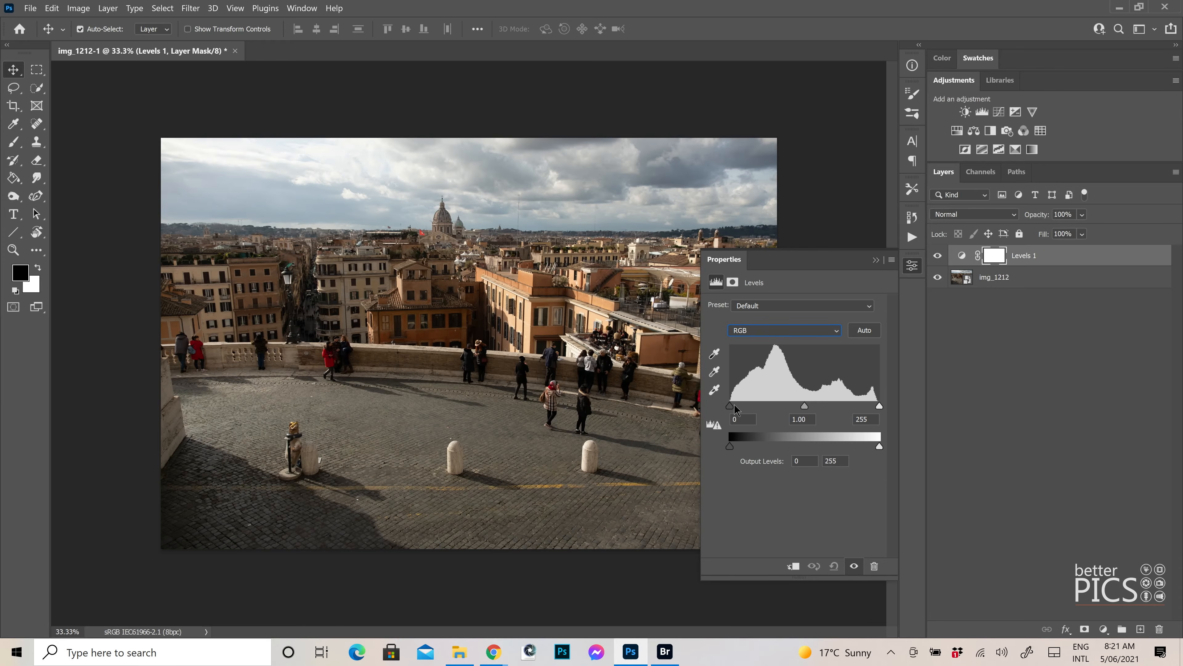
# Brighten the Levels midtones to 1.27 in RGB, keeping the input black point at 0 and the white point at 255
pyautogui.moveTo(731, 409)
pyautogui.mouseDown()
pyautogui.moveTo(743, 408)
pyautogui.moveTo(728, 408)
pyautogui.mouseUp()
pyautogui.moveTo(879, 406)
pyautogui.mouseDown()
pyautogui.moveTo(859, 404)
pyautogui.moveTo(882, 407)
pyautogui.mouseUp()
pyautogui.moveTo(879, 406)
pyautogui.mouseDown()
pyautogui.moveTo(868, 407)
pyautogui.moveTo(892, 404)
pyautogui.mouseUp()
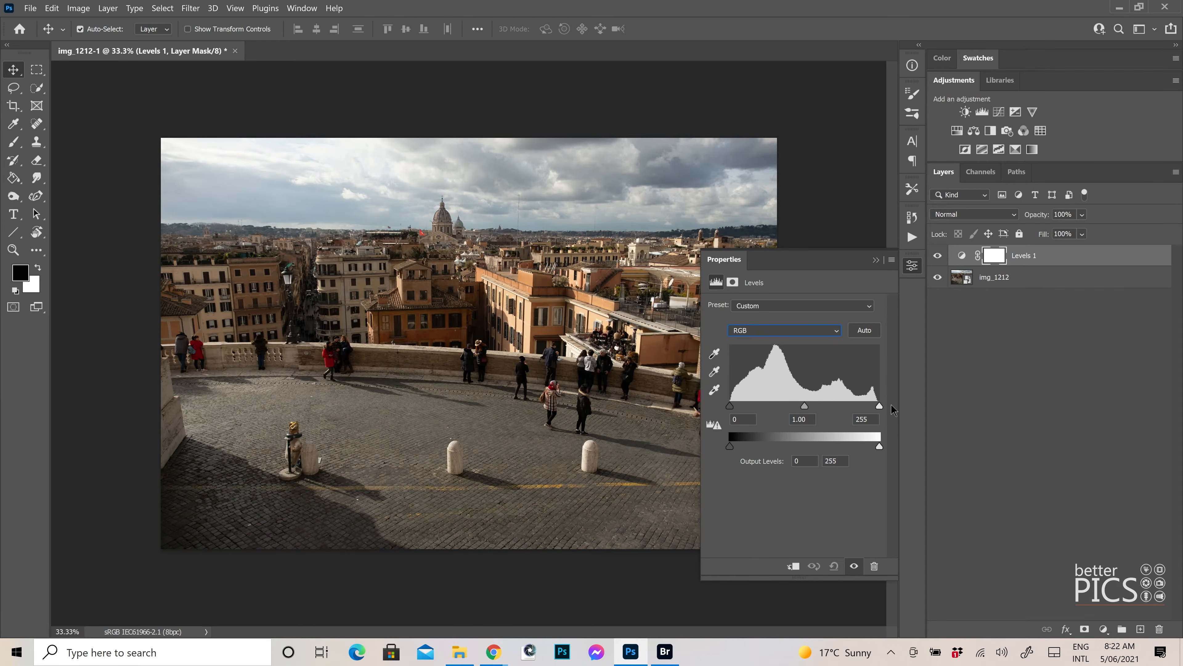
pyautogui.click(806, 407)
pyautogui.moveTo(806, 409); pyautogui.dragTo(820, 407)
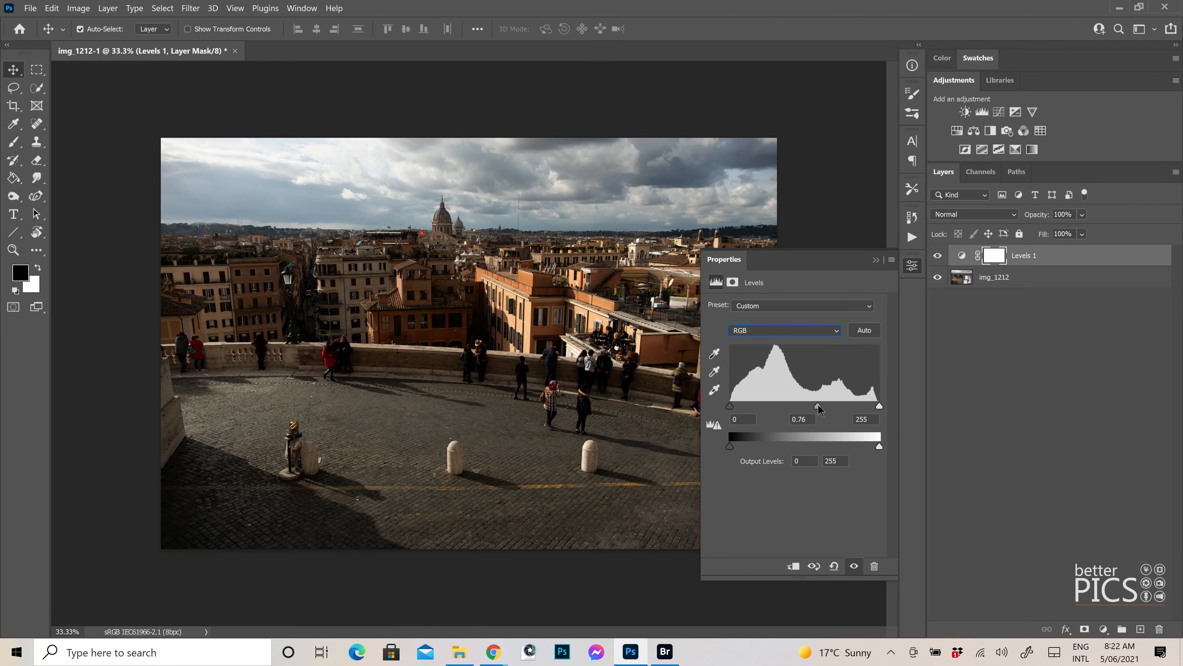
pyautogui.moveTo(819, 408); pyautogui.dragTo(799, 405)
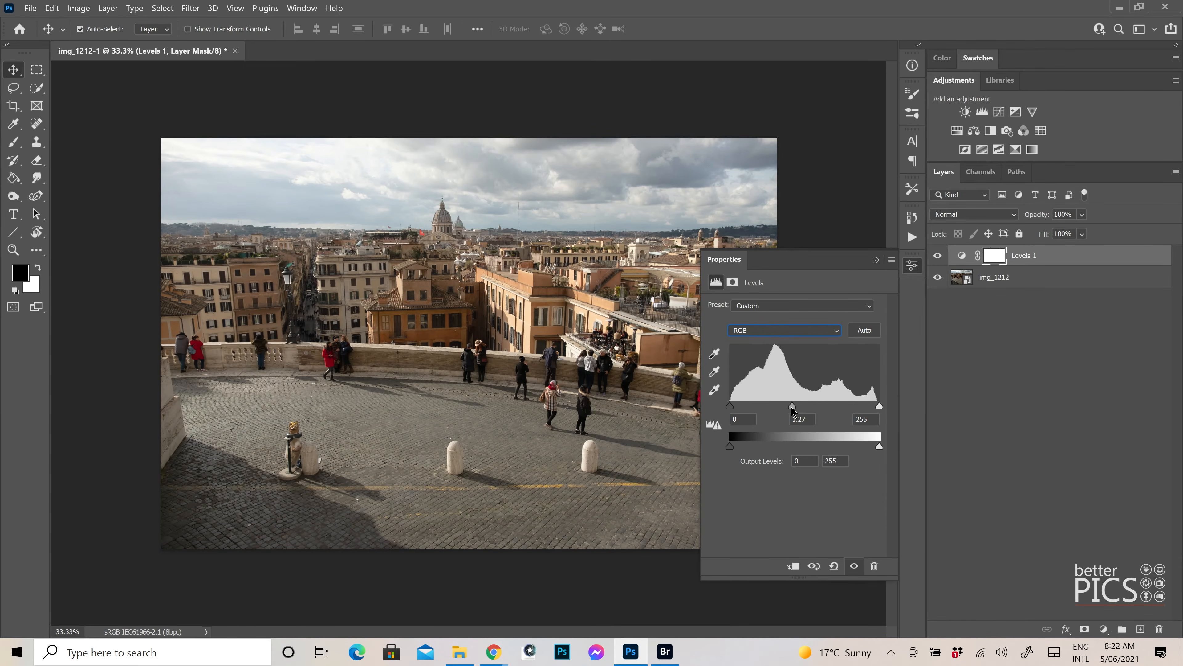
pyautogui.moveTo(796, 409); pyautogui.dragTo(793, 409)
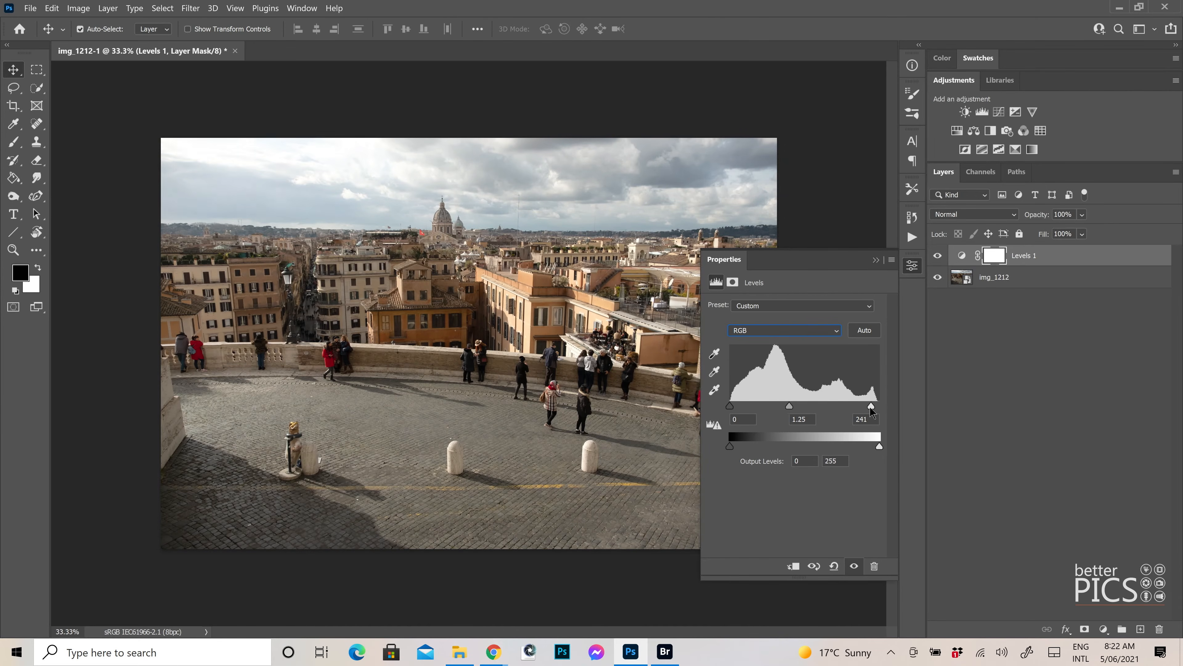
pyautogui.moveTo(793, 406); pyautogui.dragTo(790, 422)
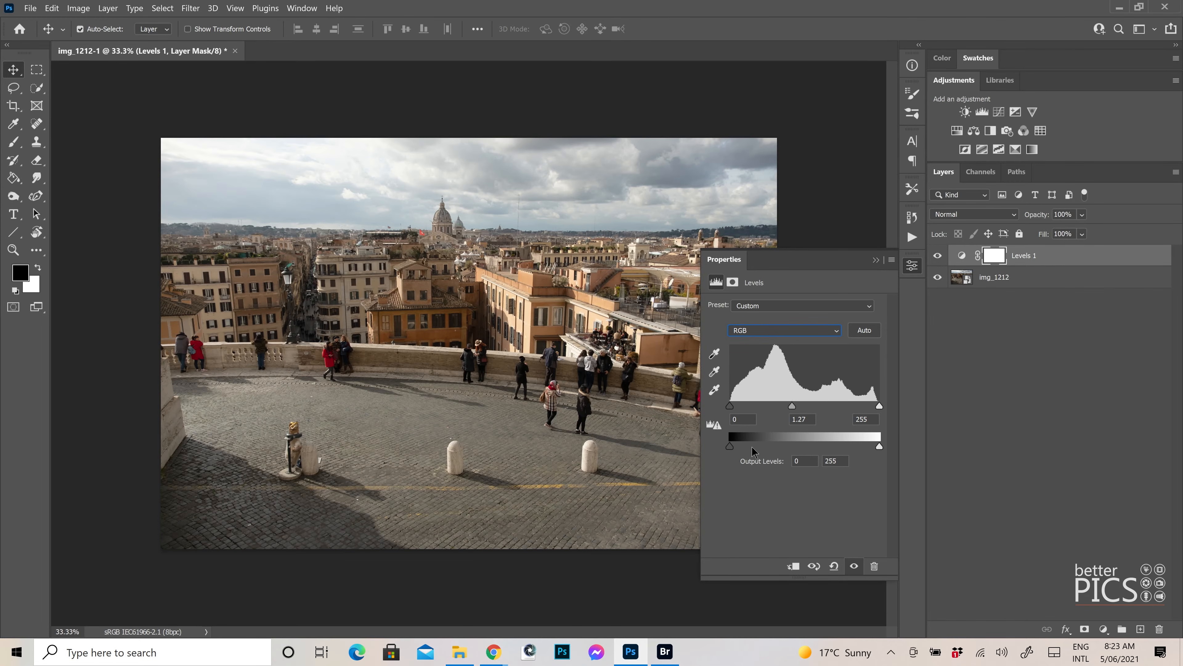
# Lower the Levels output white to 244, and try an output black of 7 before undoing it
pyautogui.moveTo(729, 447); pyautogui.dragTo(729, 446)
pyautogui.moveTo(729, 447)
pyautogui.mouseDown()
pyautogui.moveTo(720, 462)
pyautogui.moveTo(730, 447)
pyautogui.mouseUp()
pyautogui.moveTo(726, 445); pyautogui.dragTo(735, 450)
pyautogui.moveTo(880, 447)
pyautogui.mouseDown()
pyautogui.moveTo(859, 447)
pyautogui.moveTo(880, 448)
pyautogui.mouseUp()
pyautogui.moveTo(879, 448); pyautogui.dragTo(873, 448)
pyautogui.moveTo(731, 449); pyautogui.dragTo(735, 448)
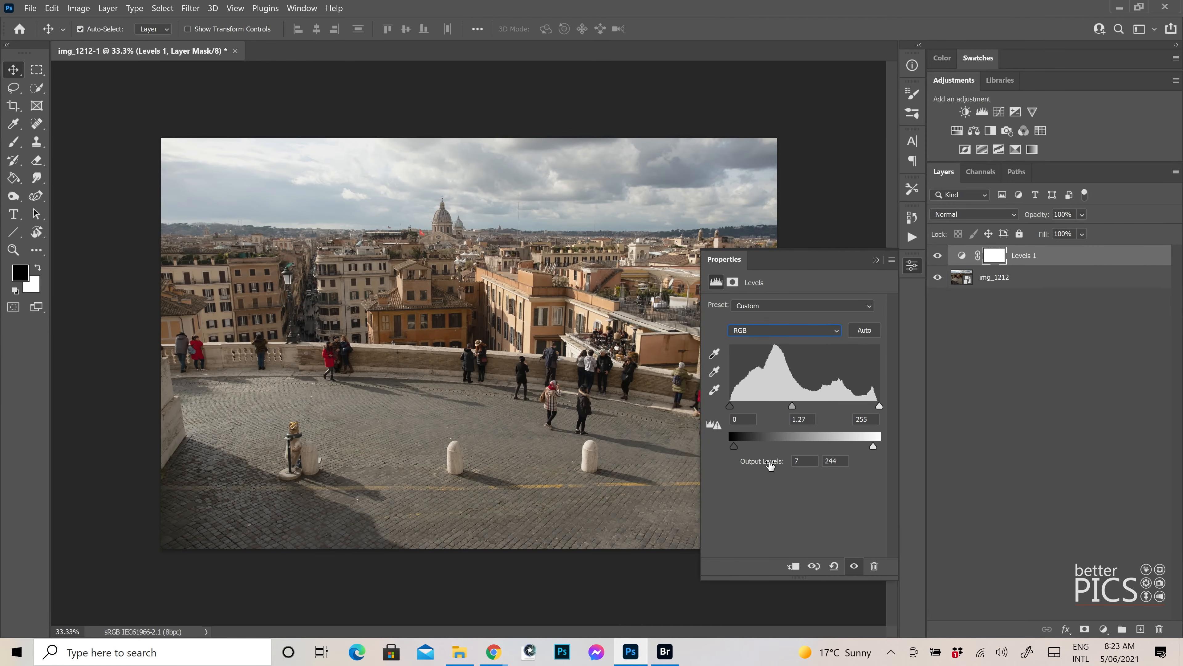
pyautogui.hotkey('ctrl', 'z')
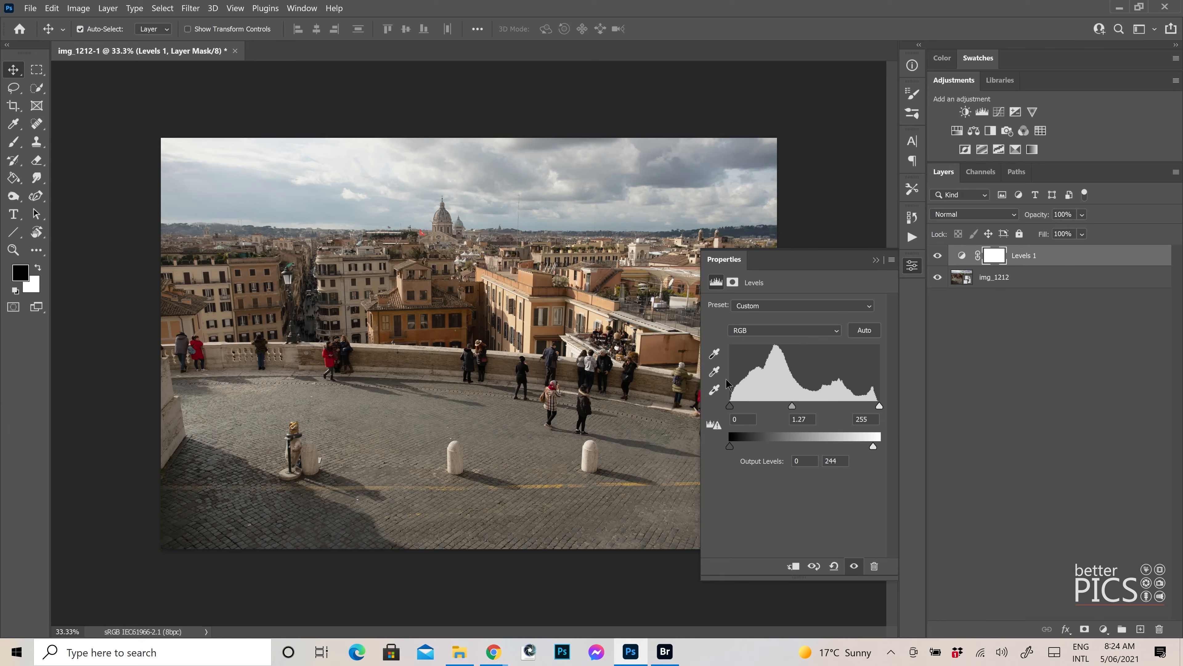
pyautogui.click(715, 391)
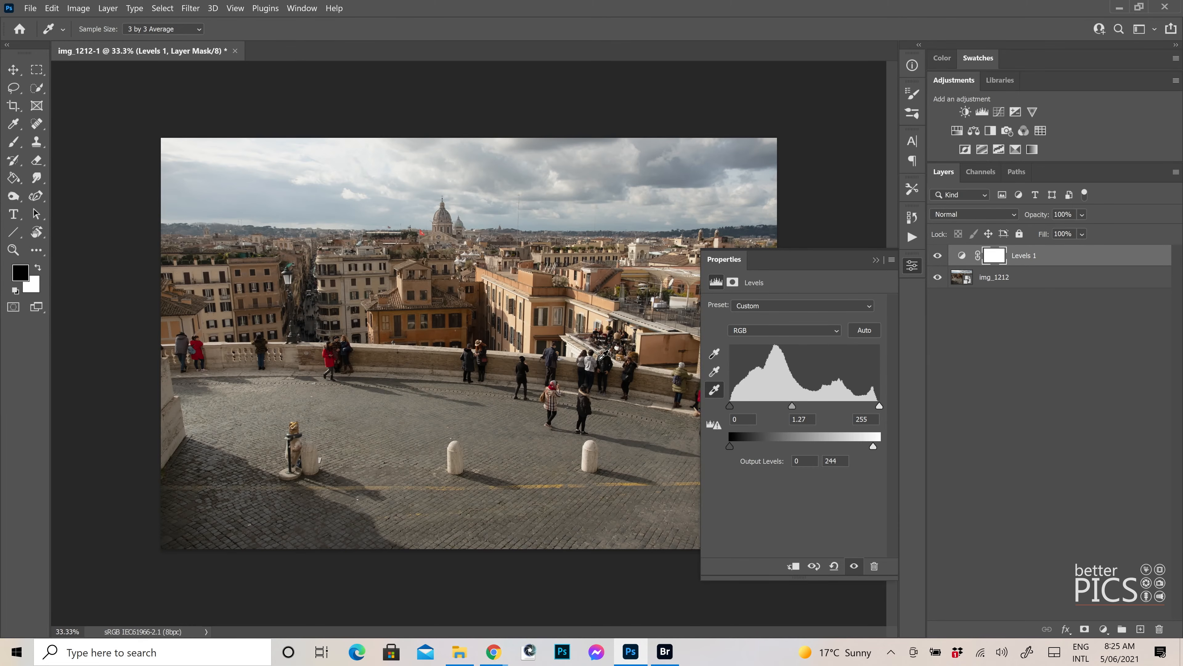
pyautogui.press('v')
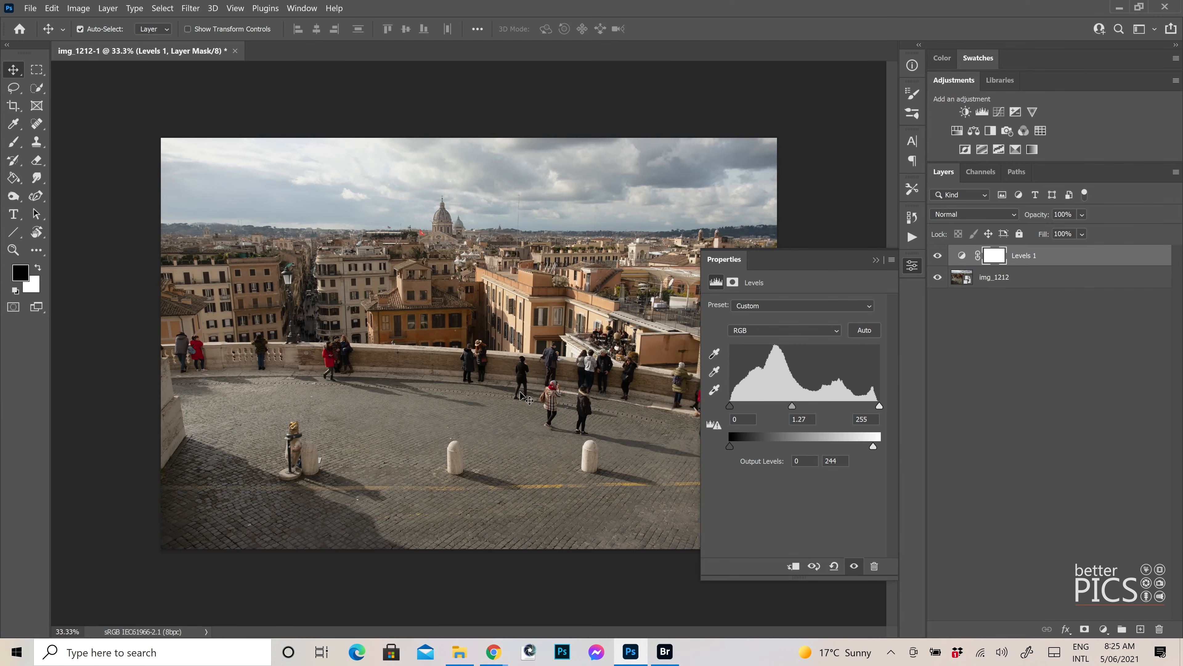
pyautogui.click(840, 306)
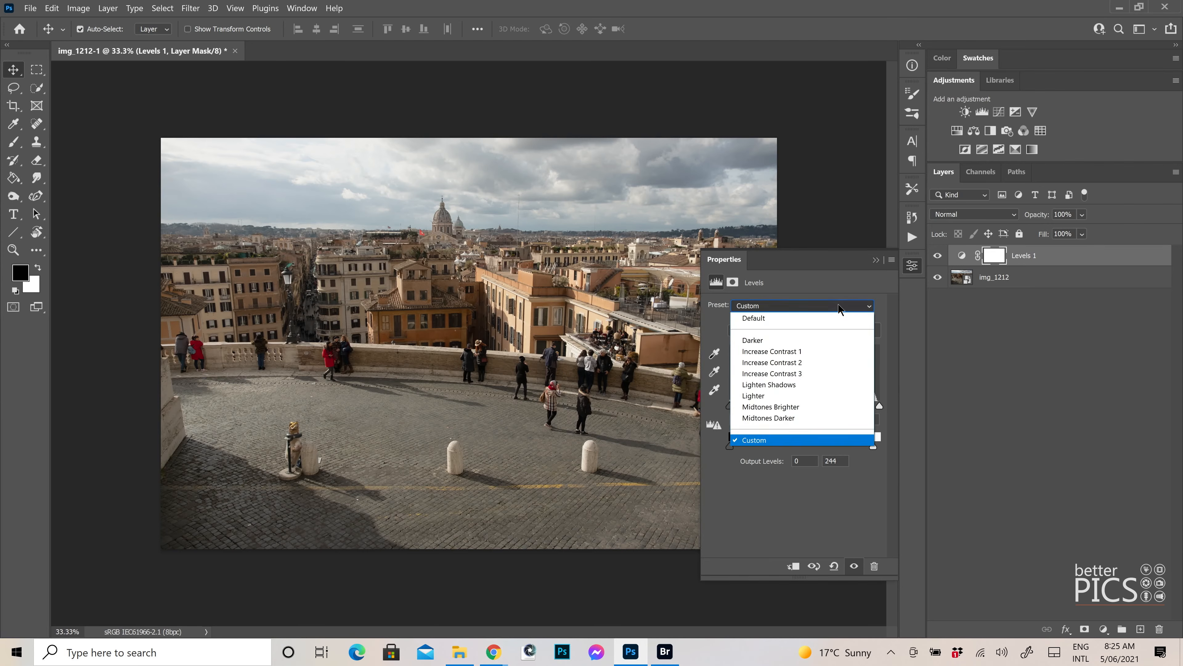
pyautogui.click(809, 306)
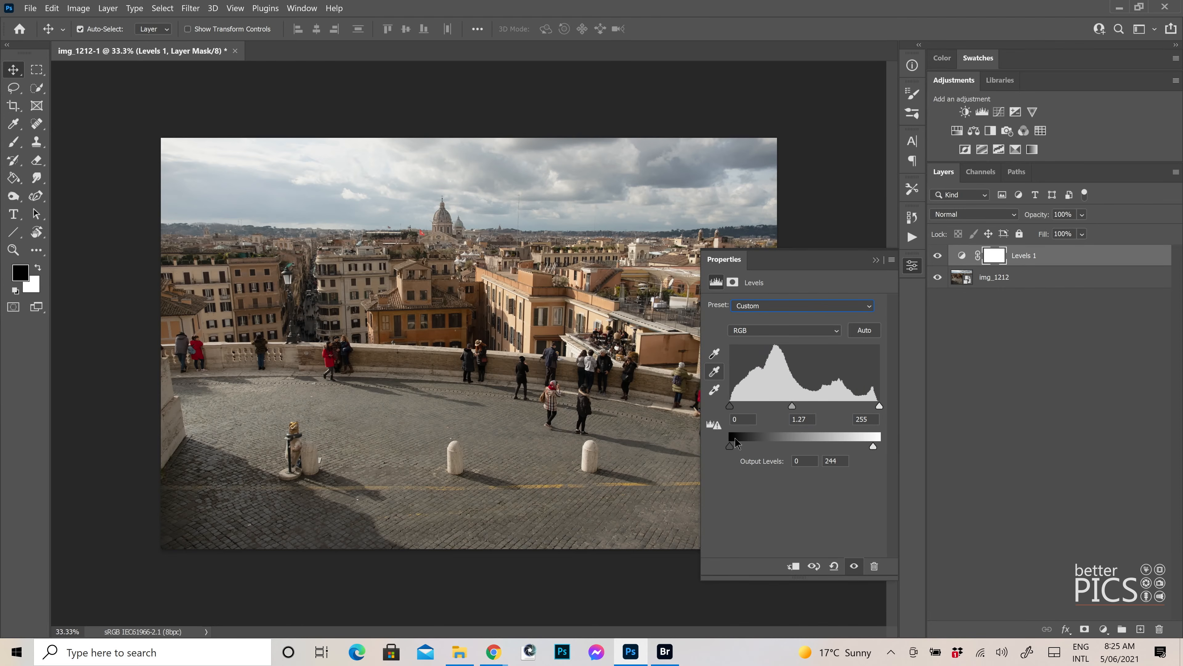
# Adjust the Red channel's input levels to black 20, midtone 0.91 and white 233
pyautogui.click(799, 332)
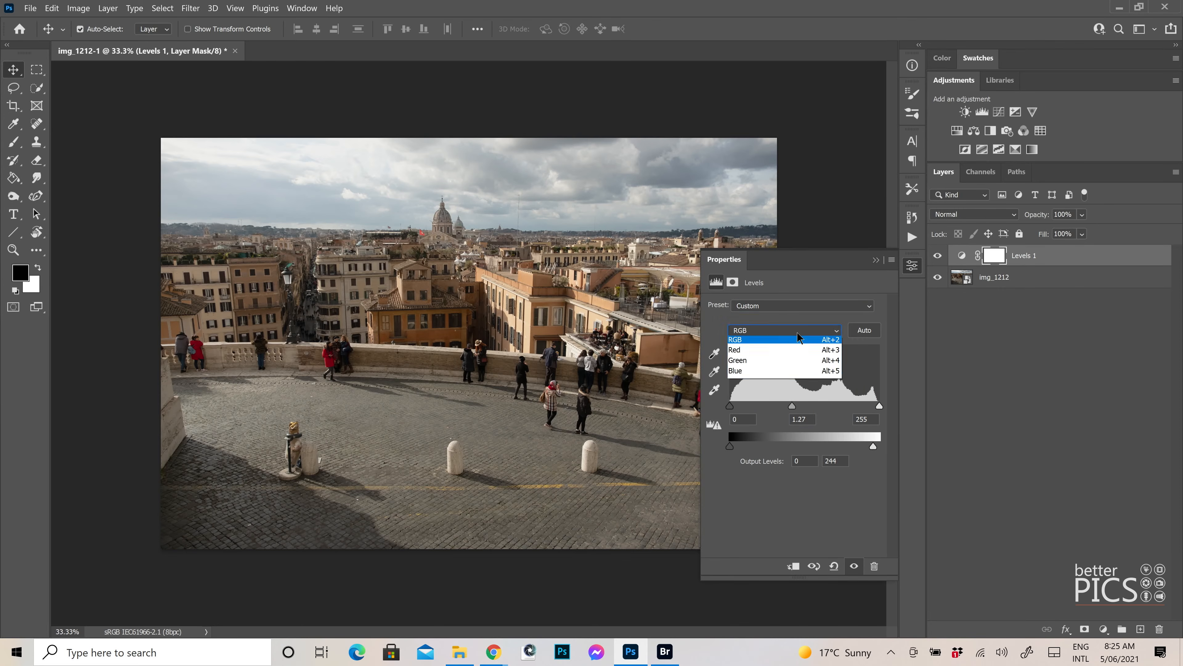
pyautogui.click(784, 350)
pyautogui.moveTo(726, 408); pyautogui.dragTo(743, 408)
pyautogui.moveTo(877, 404); pyautogui.dragTo(810, 405)
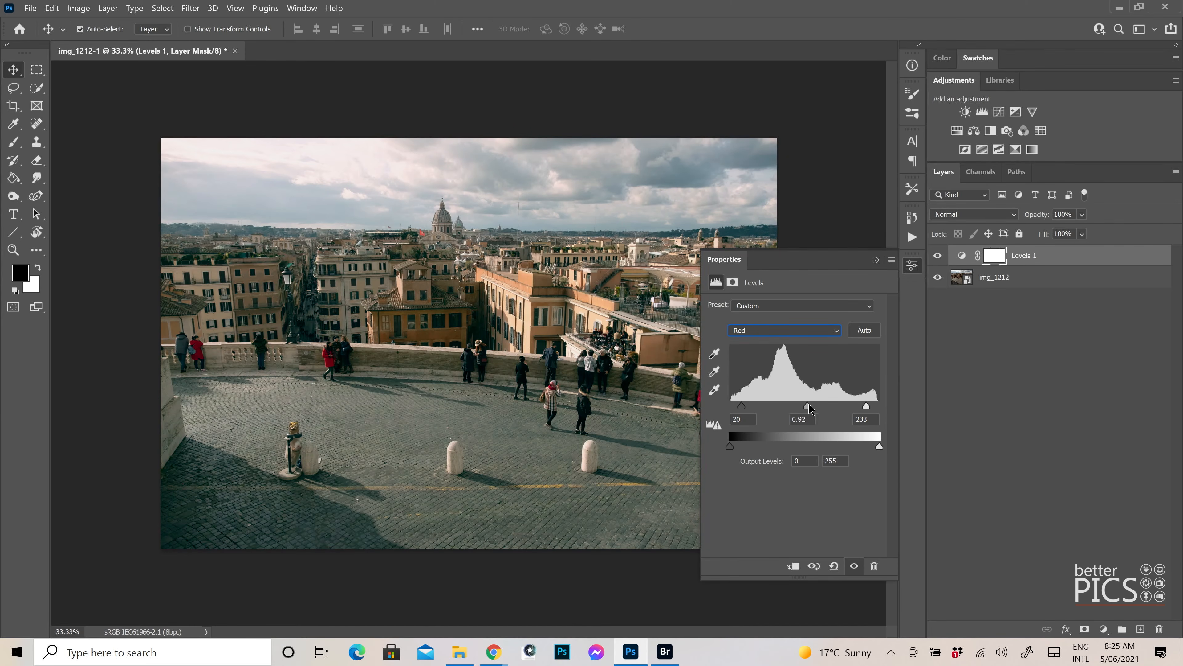
# Adjust the Green channel's input levels to black 21, midtone 0.94 and white 235
pyautogui.click(788, 330)
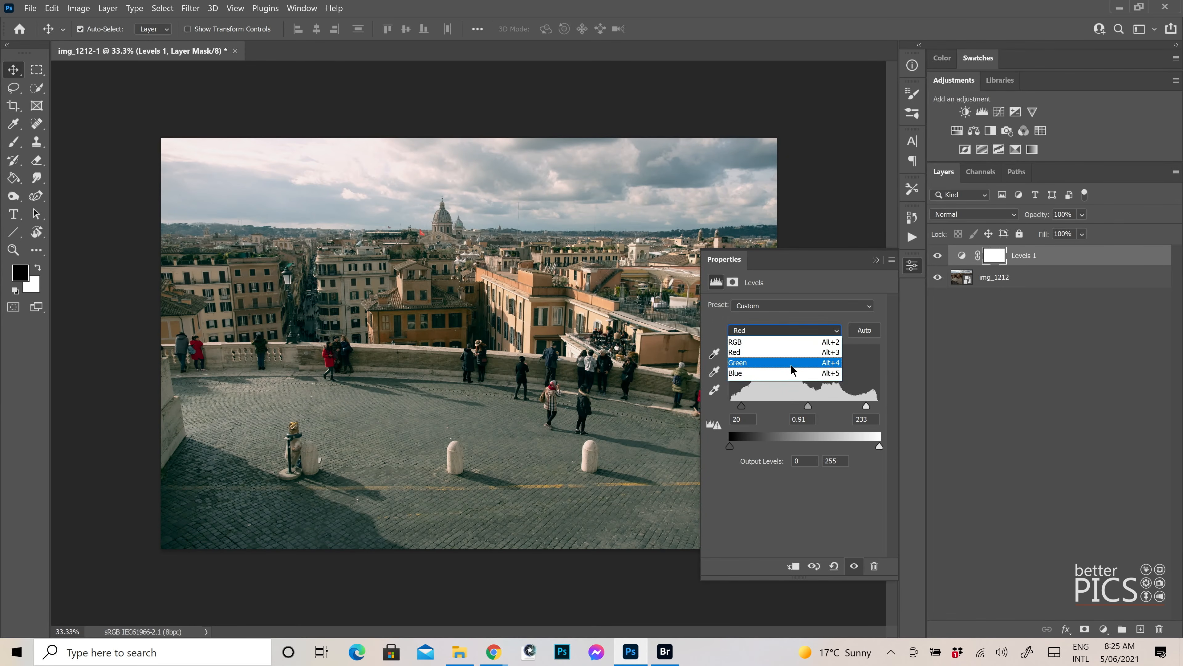
pyautogui.click(792, 366)
pyautogui.moveTo(730, 405); pyautogui.dragTo(742, 405)
pyautogui.moveTo(879, 405); pyautogui.dragTo(809, 411)
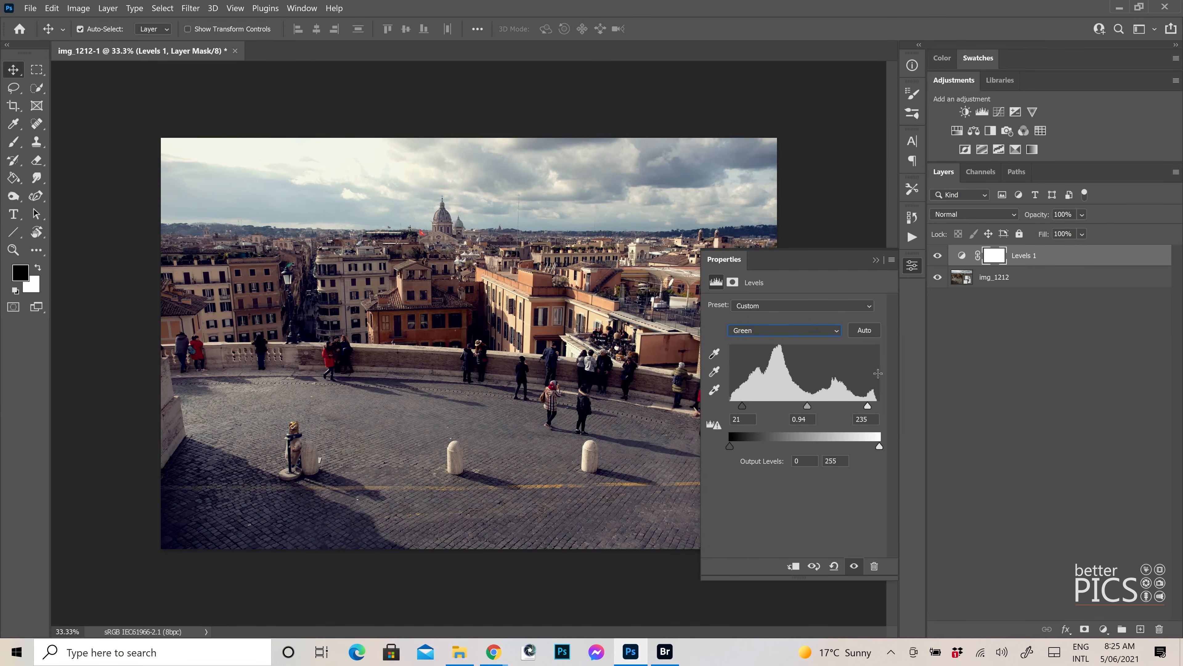
# Switch the Levels adjustment to the Blue channel and close its properties
pyautogui.click(804, 334)
pyautogui.click(799, 375)
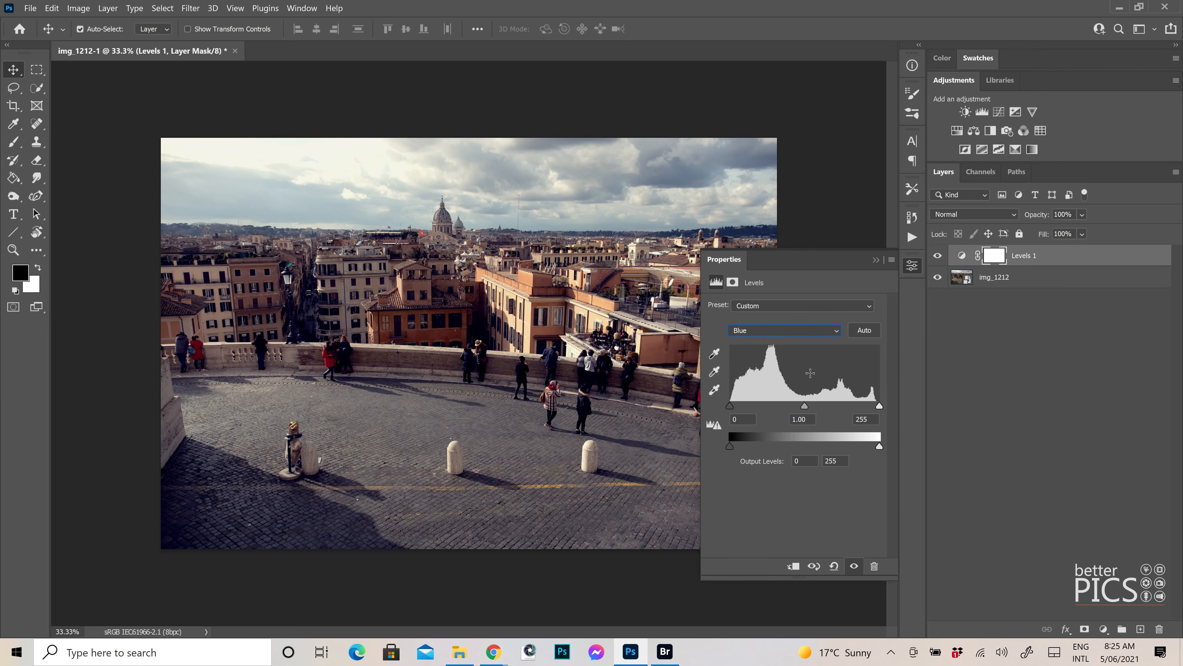
pyautogui.click(913, 266)
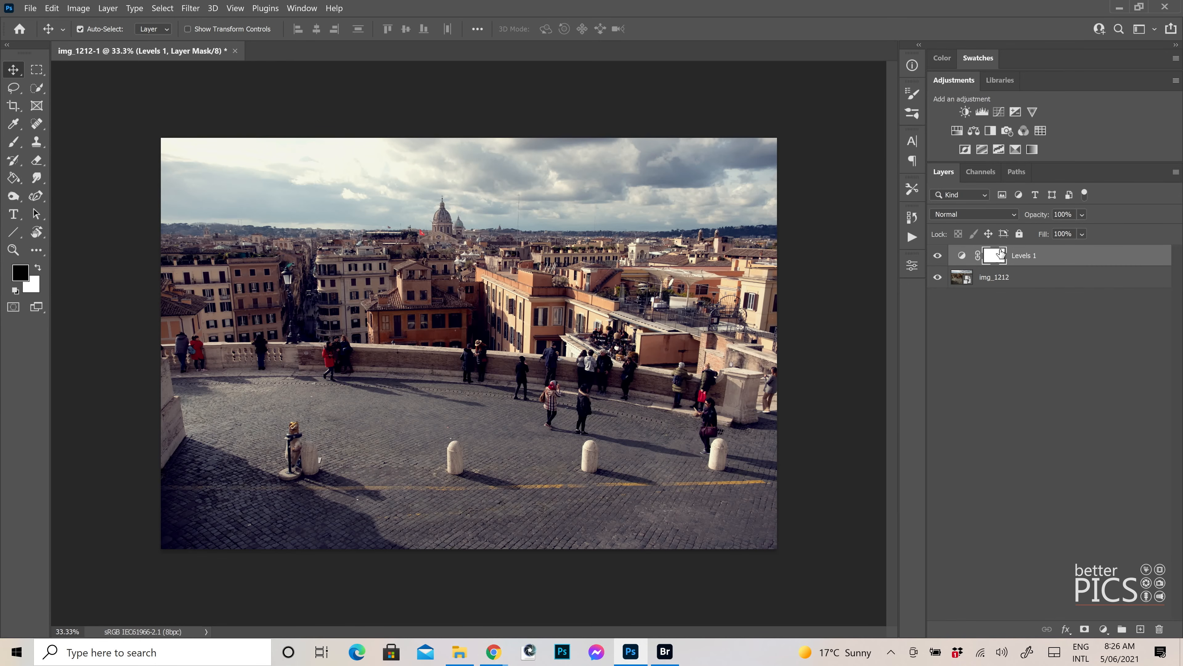
# Compare the photo before and after by hiding and showing the Levels adjustment layer repeatedly
pyautogui.click(961, 258)
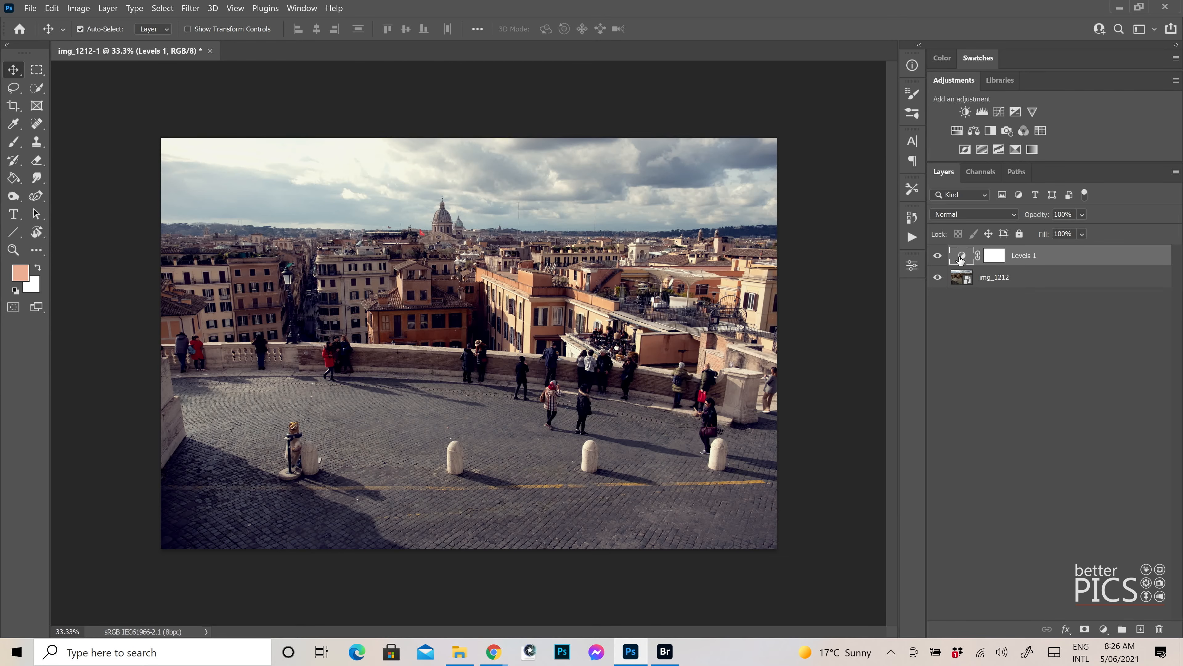
pyautogui.click(938, 258)
pyautogui.click(938, 257)
pyautogui.click(938, 257)
pyautogui.click(937, 258)
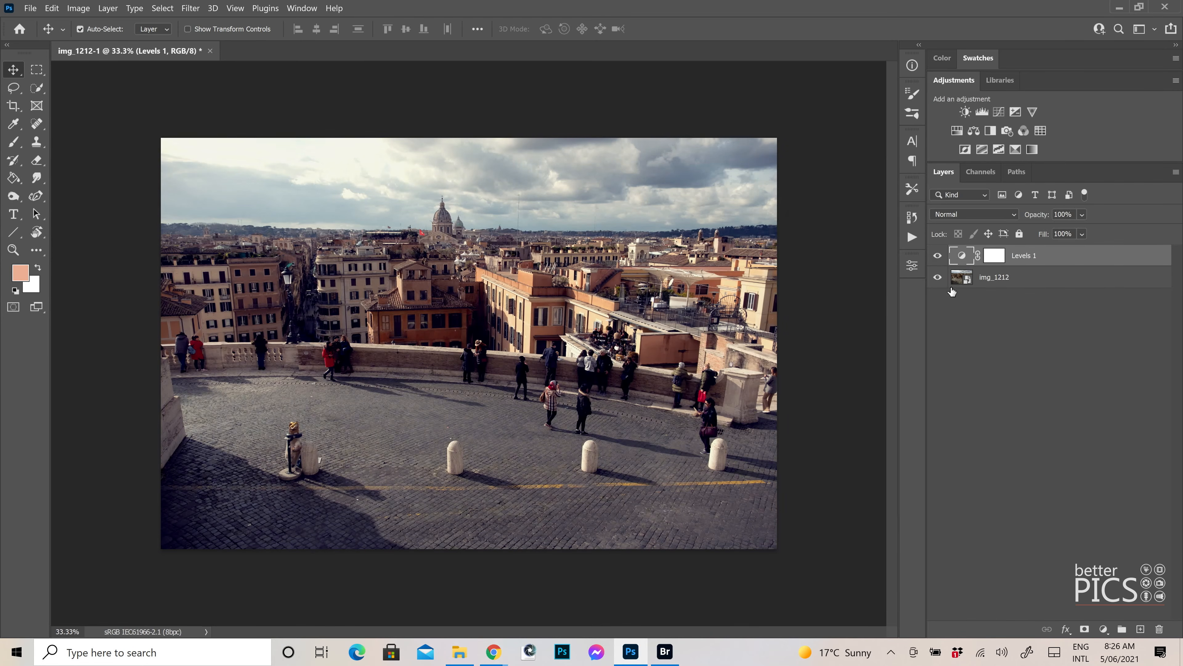
# Open the opacity control of the Levels adjustment layer, keeping the opacity at 100%
pyautogui.click(1037, 215)
pyautogui.click(1081, 216)
pyautogui.moveTo(1123, 233)
pyautogui.mouseDown()
pyautogui.moveTo(1052, 239)
pyautogui.moveTo(1124, 233)
pyautogui.mouseUp()
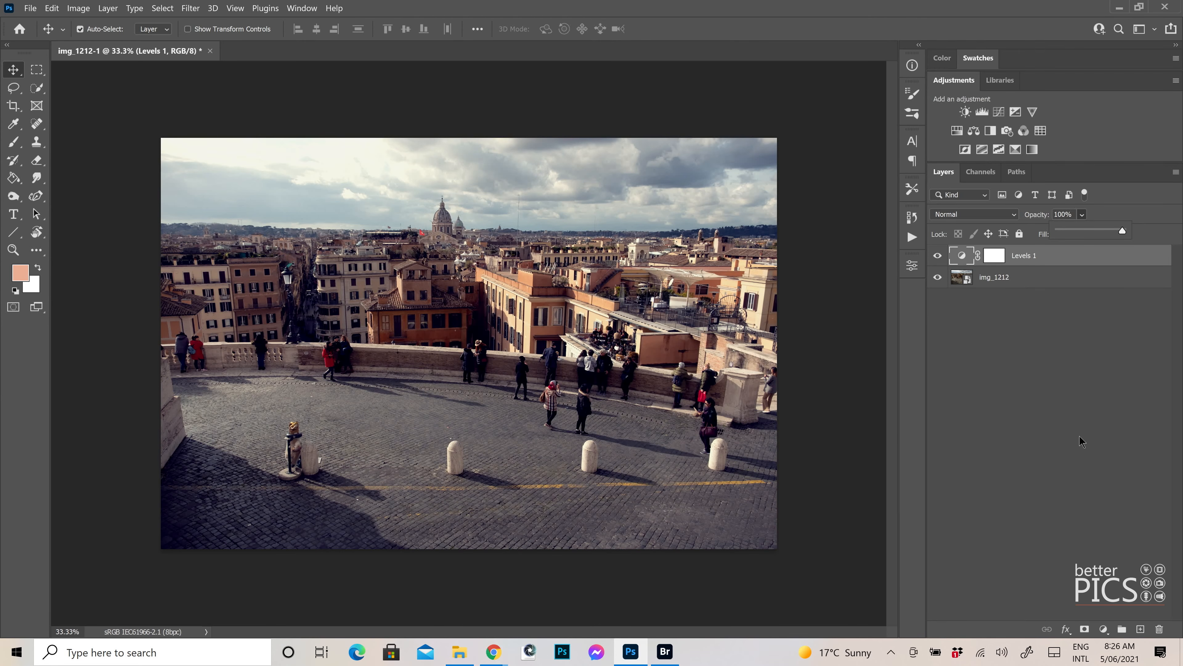